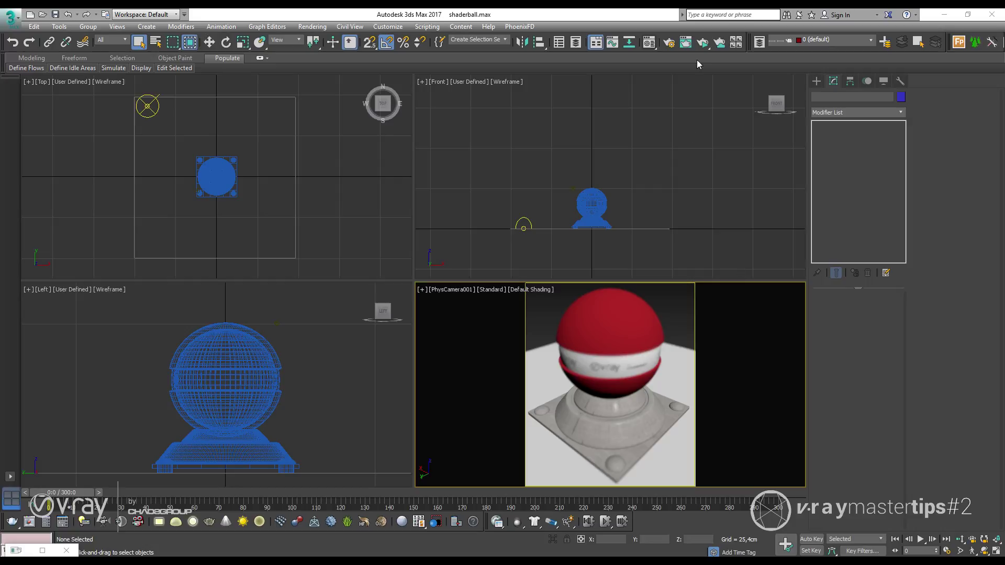
Start an interactive V-Ray render of the camera view and enable Real Zoom in the frame buffer
click(703, 42)
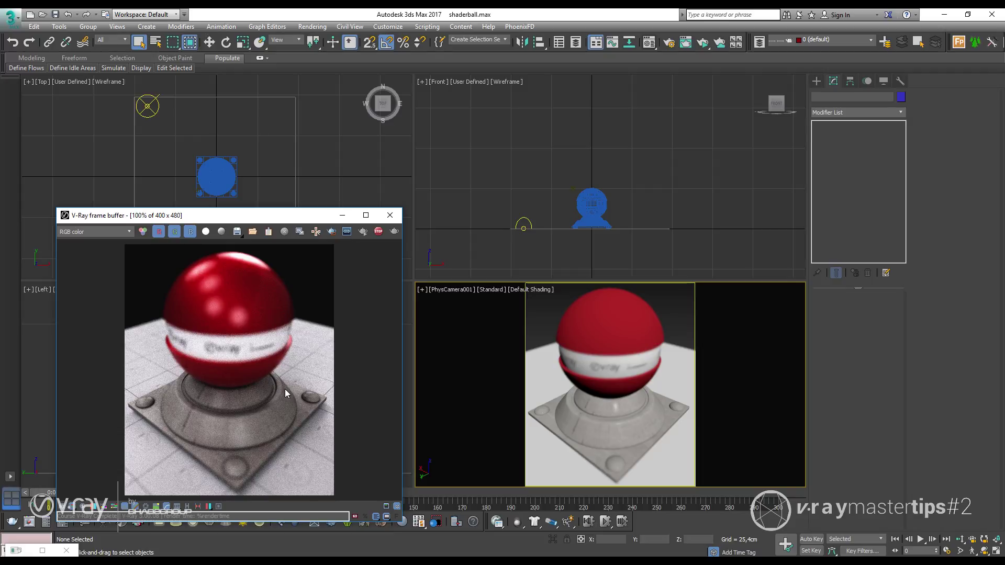
right_click(234, 322)
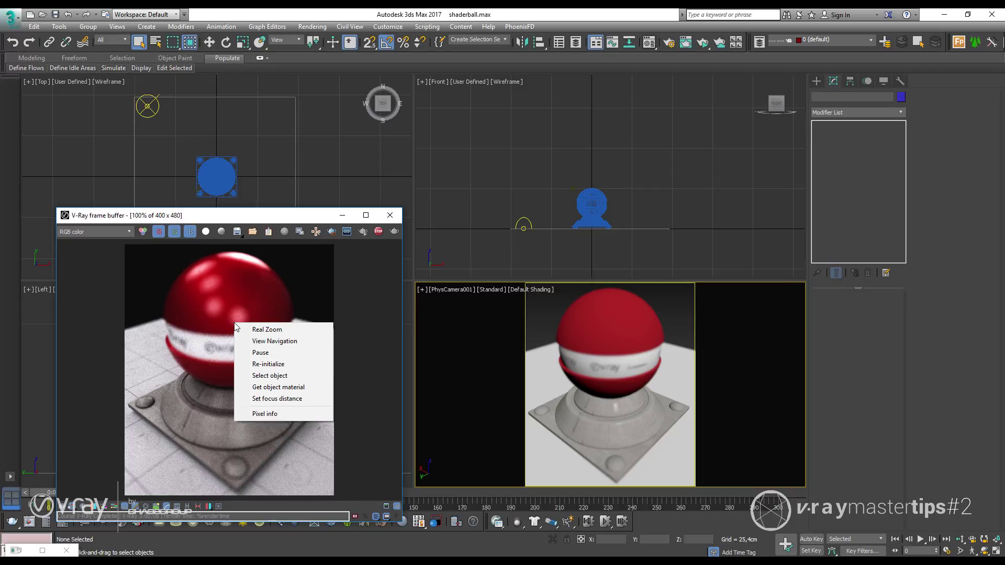
click(262, 330)
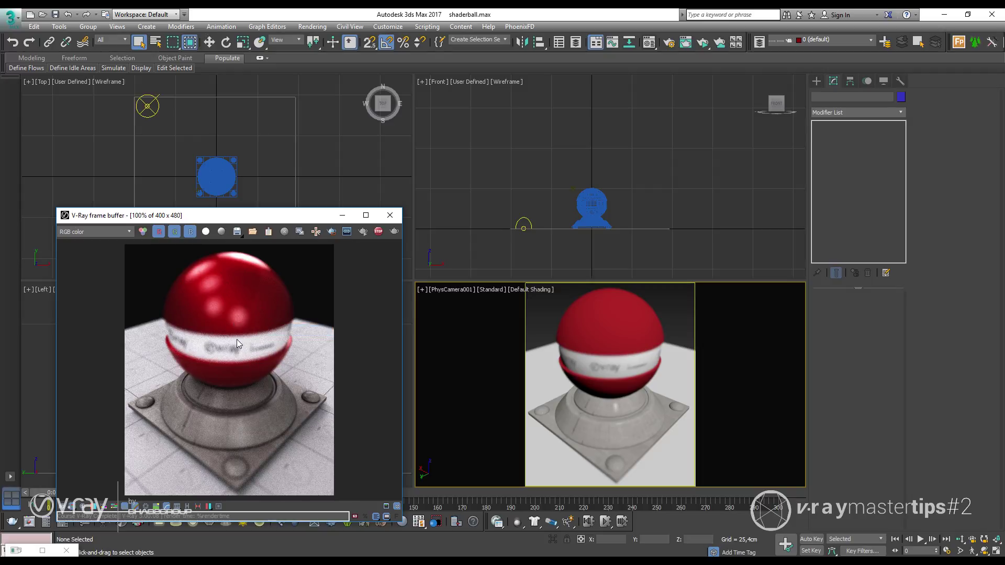
Examine the ball's logo band and the rounded stud at the base's corner up close in the live render
scroll(239, 335, up, 1)
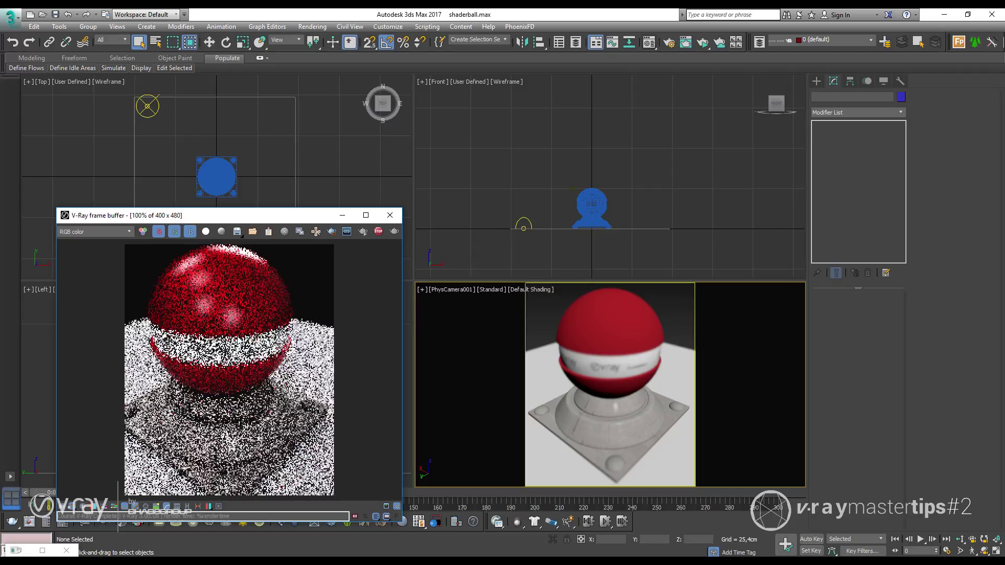
scroll(224, 350, up, 1)
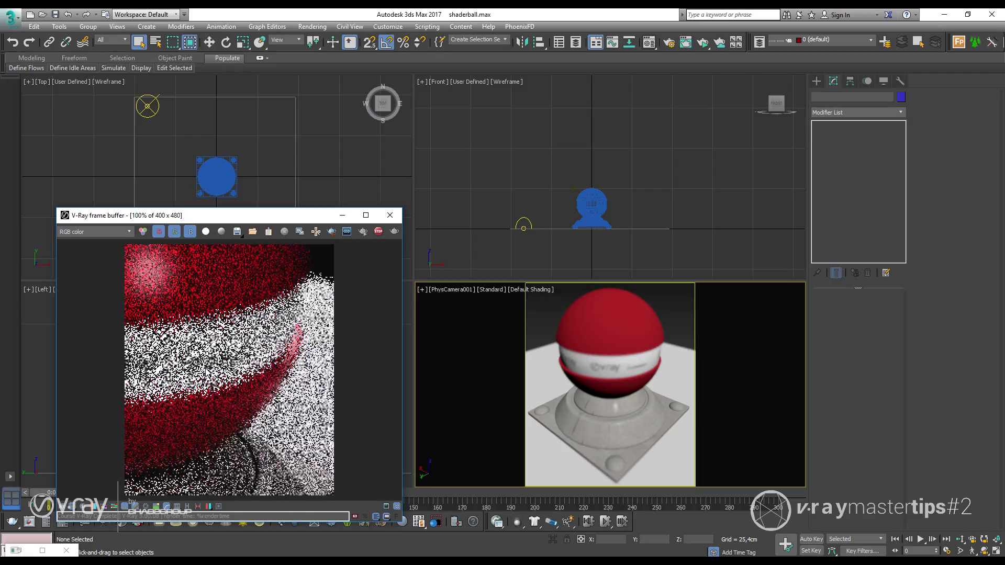
scroll(214, 359, up, 2)
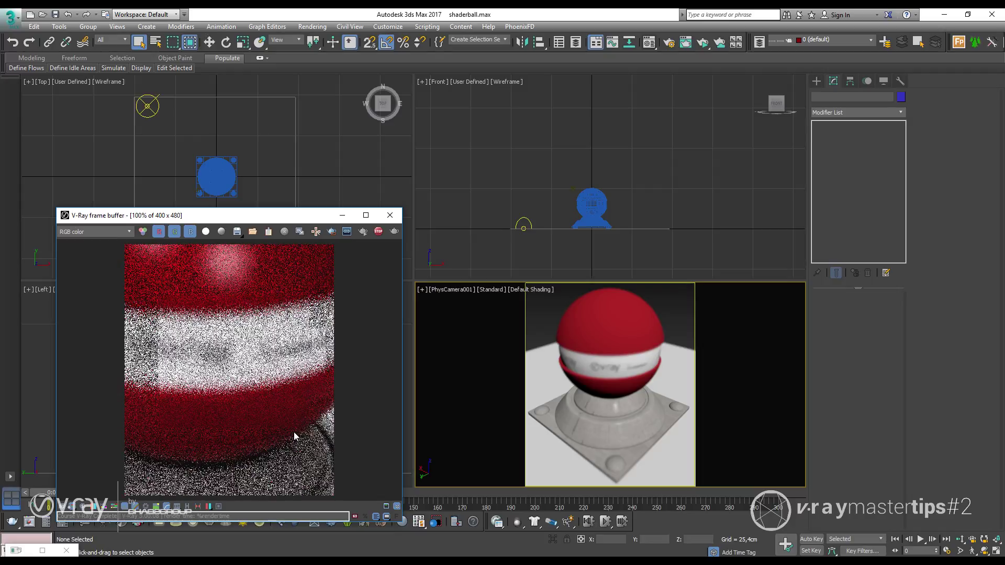
middle_drag(208, 326, 203, 318)
middle_drag(282, 432, 209, 401)
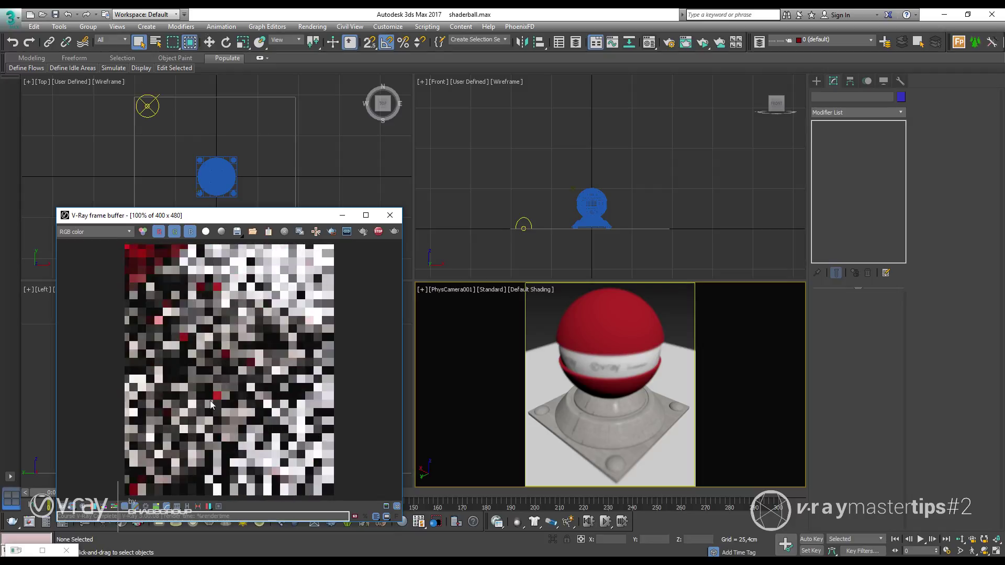
scroll(266, 343, up, 1)
middle_drag(266, 343, 243, 366)
scroll(214, 349, up, 1)
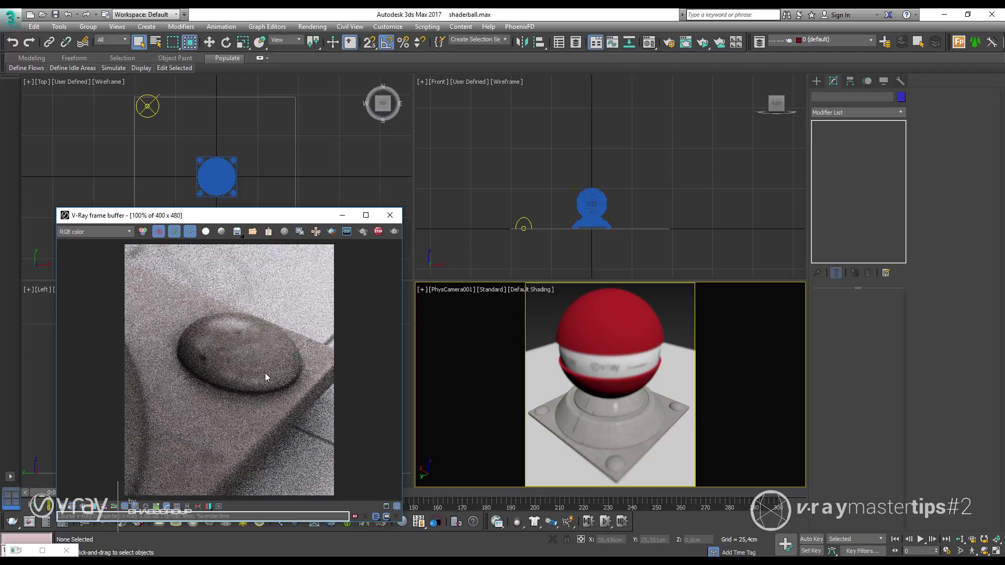
Zoom the live render back out to the whole shader ball and turn off Real Zoom
scroll(265, 372, down, 1)
scroll(264, 372, down, 4)
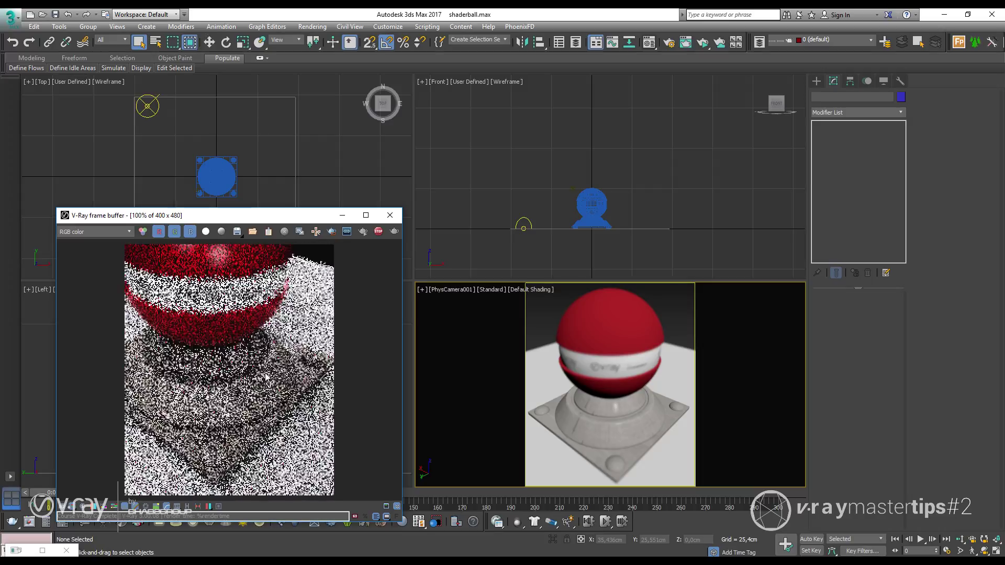
scroll(266, 374, down, 1)
middle_drag(266, 357, 256, 388)
scroll(256, 391, down, 1)
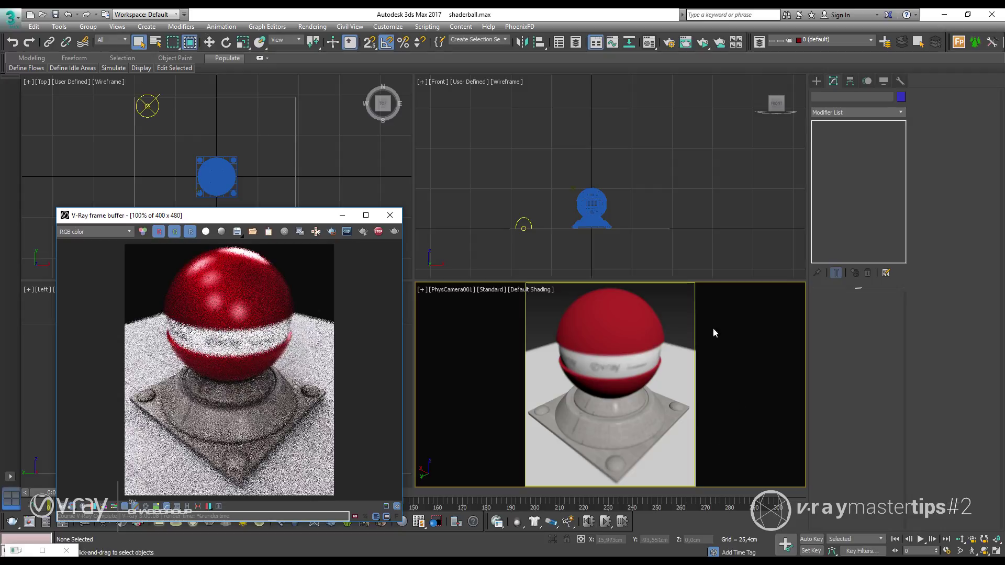
right_click(212, 301)
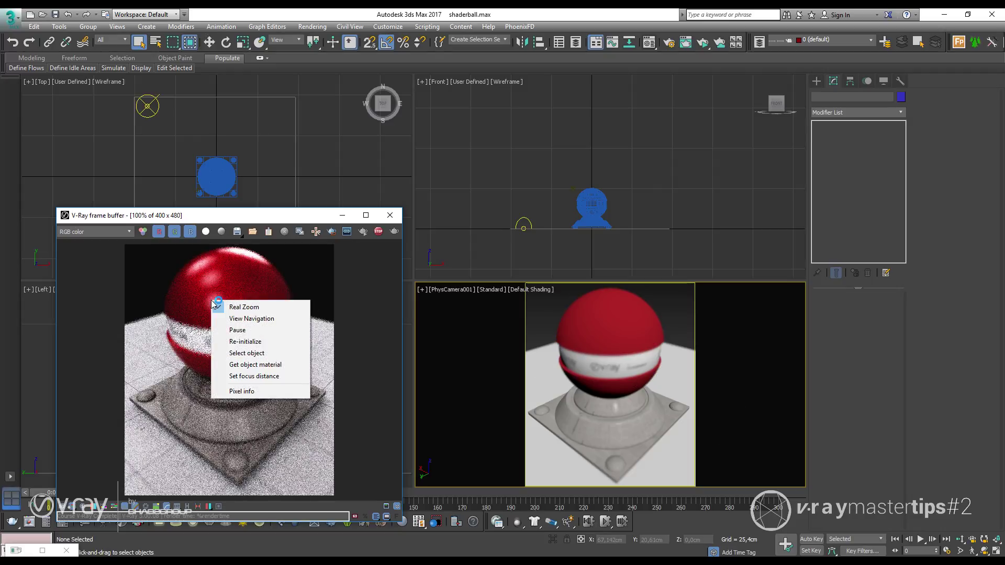
click(256, 307)
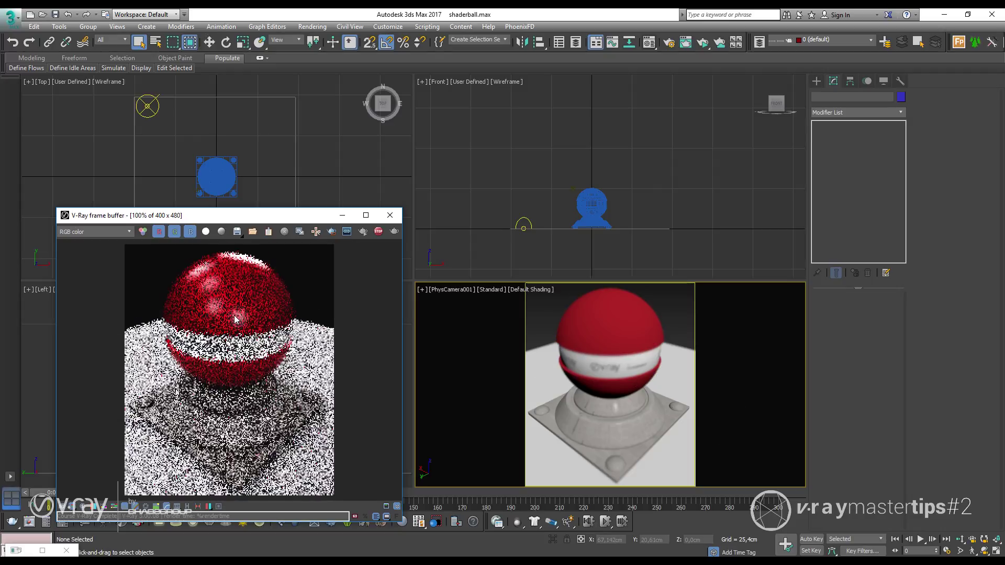
Orbit the camera around the shader ball from the frame buffer using View Navigation, and turn the mode off
right_click(235, 316)
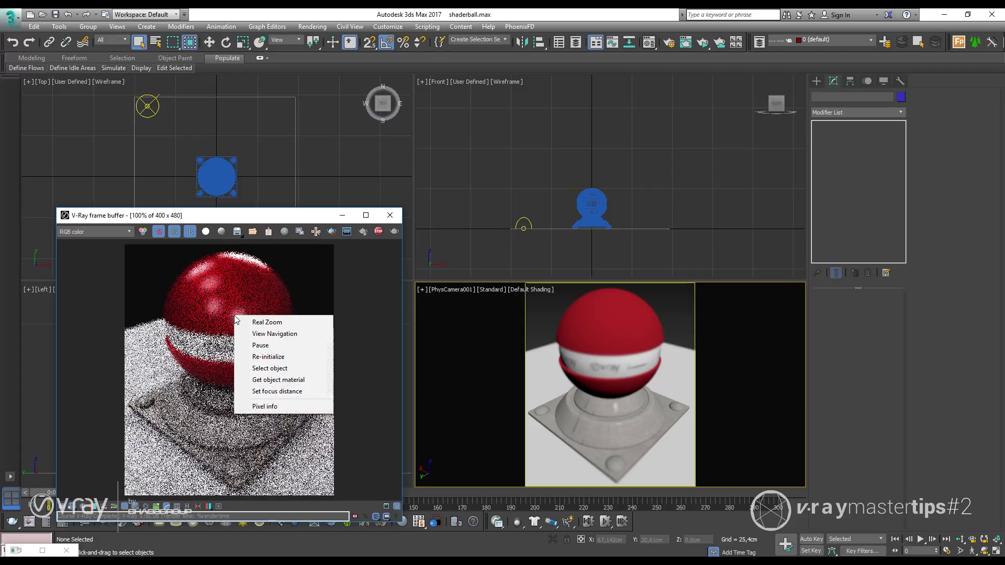
click(281, 335)
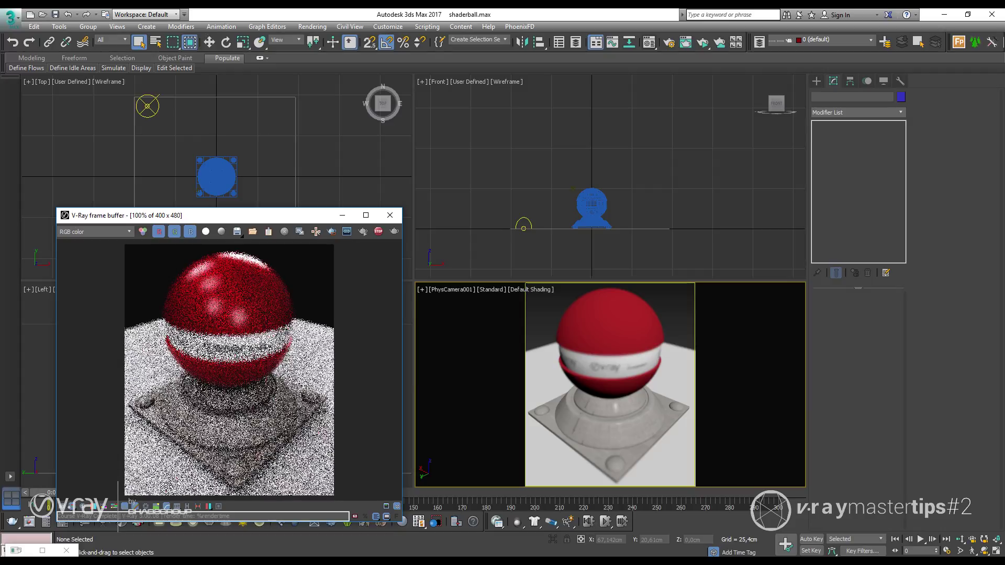
alt+middle_drag(249, 342, 197, 375)
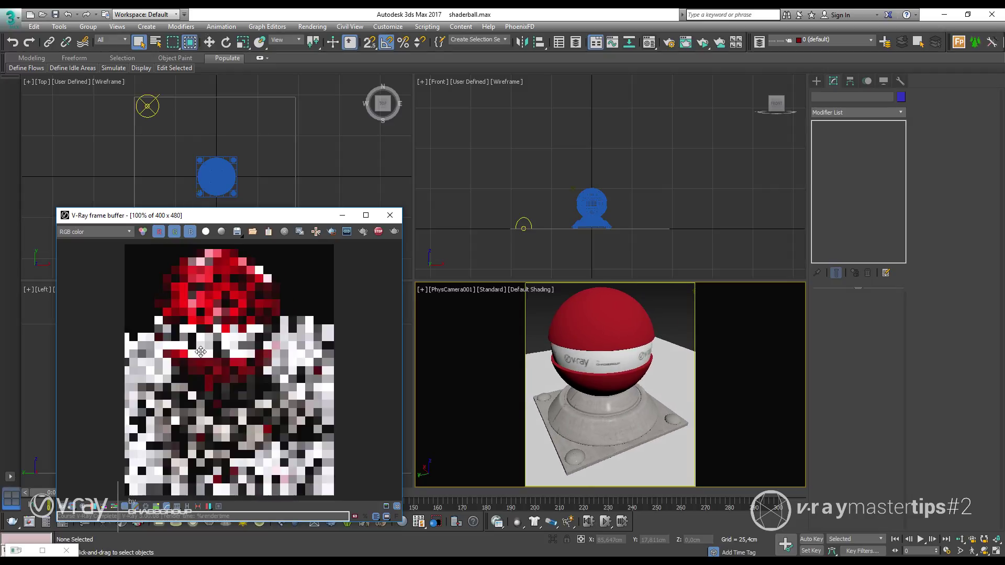
drag(197, 375, 273, 389)
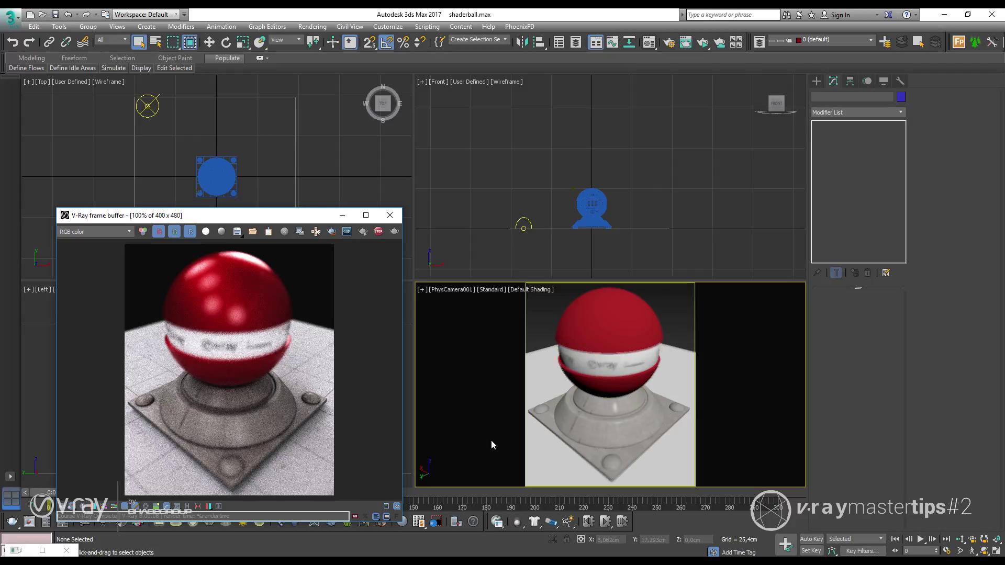
right_click(244, 312)
click(251, 330)
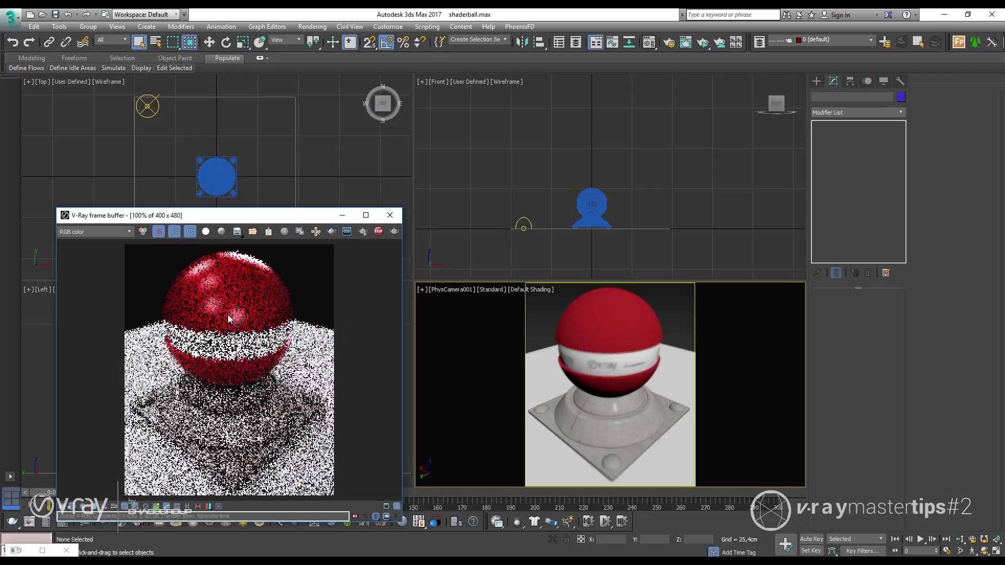
Use Select object in the frame buffer to pick the red sphere, the base, the sphere again and the logo band
right_click(228, 315)
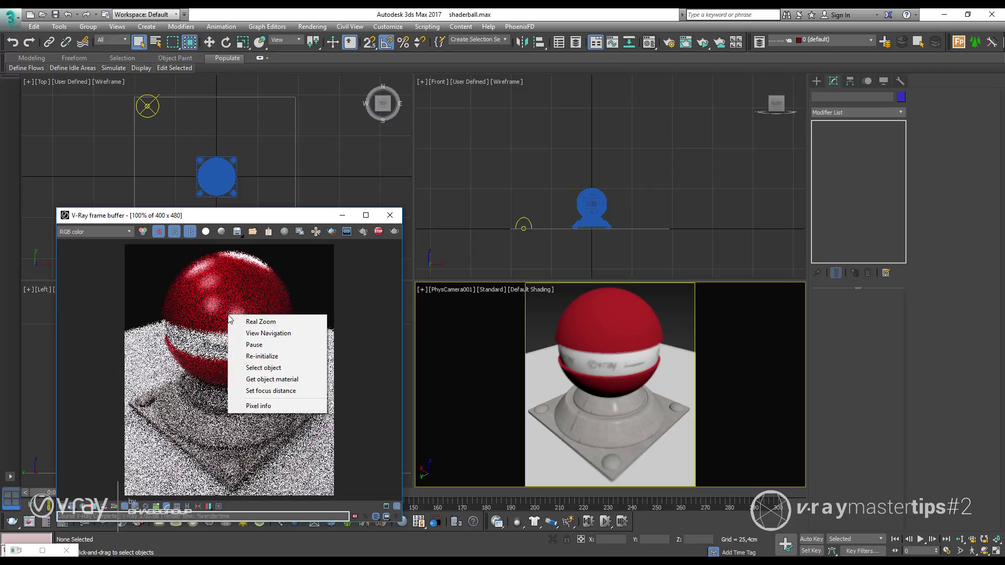
click(263, 368)
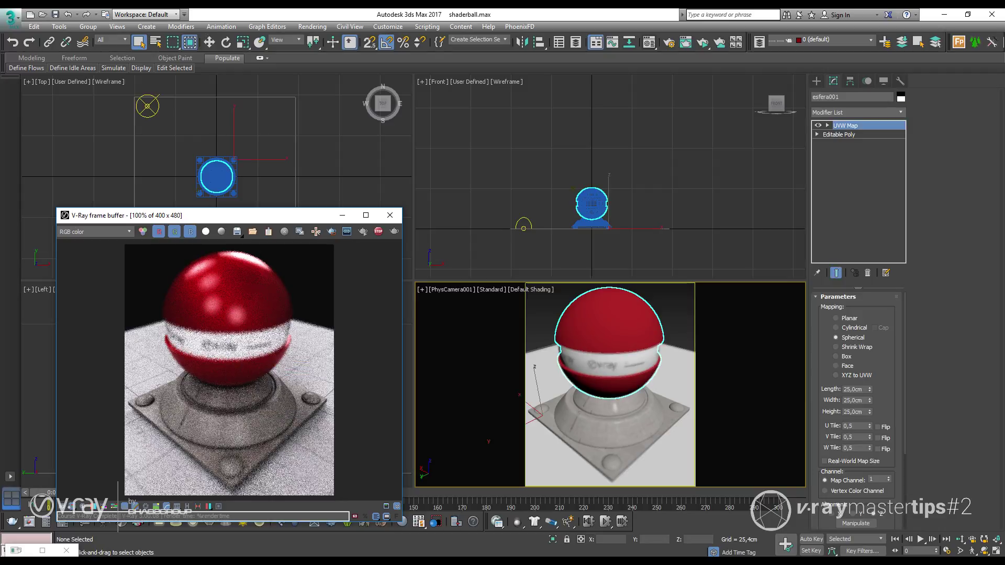
click(271, 421)
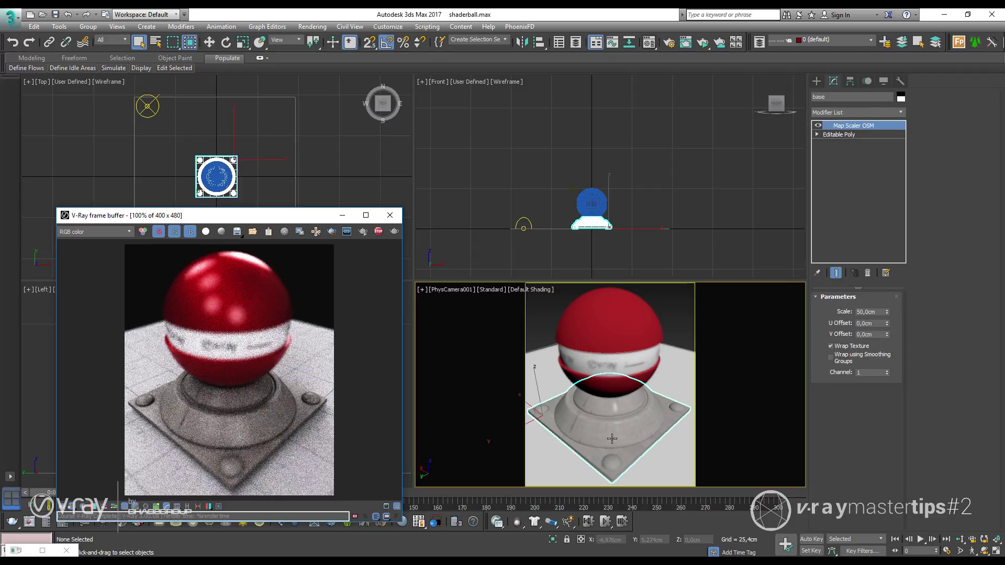
click(253, 306)
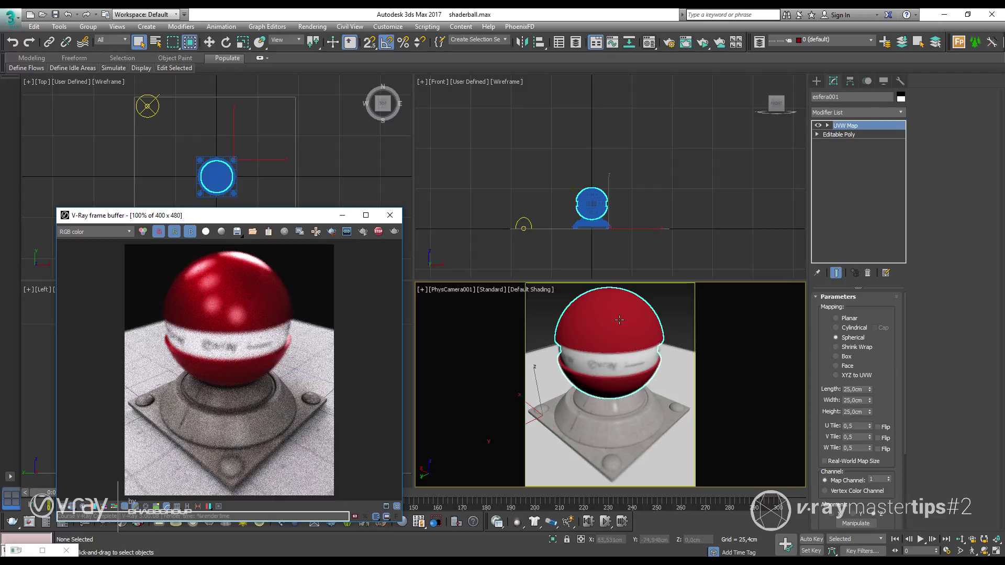
click(272, 344)
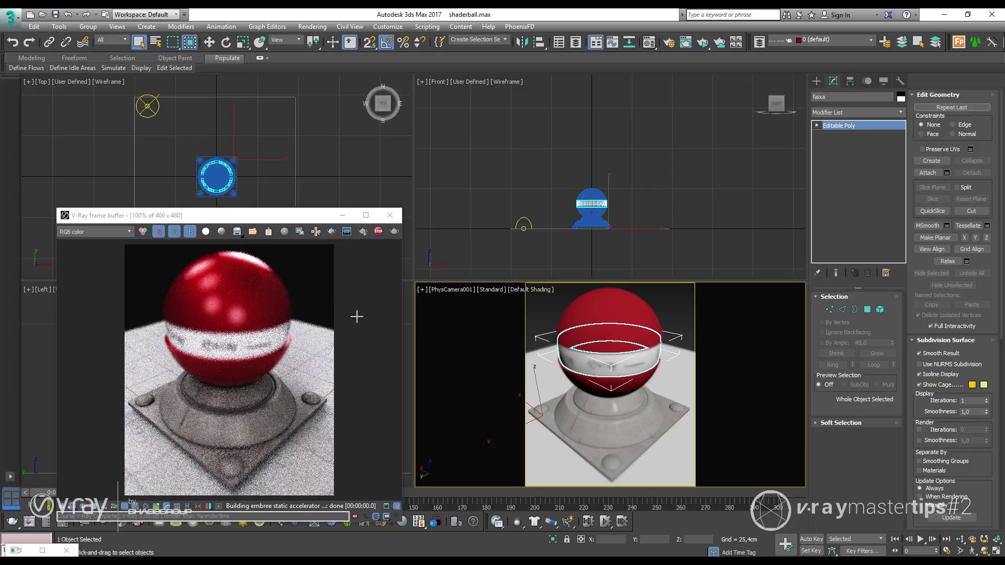
Use Get object material to load the red sphere's, band's and floor's materials from the render, and close the Material Editor
right_click(230, 300)
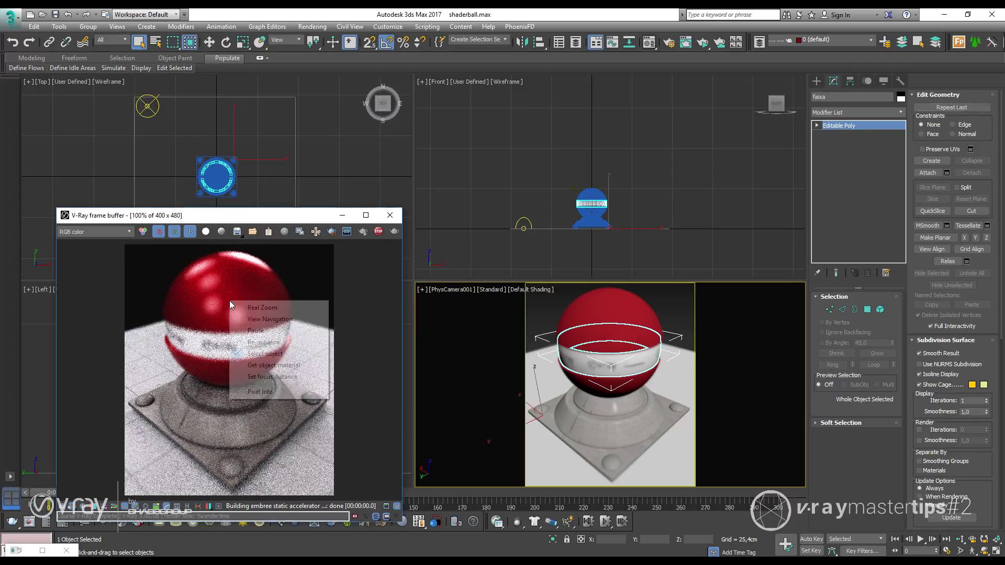
click(259, 365)
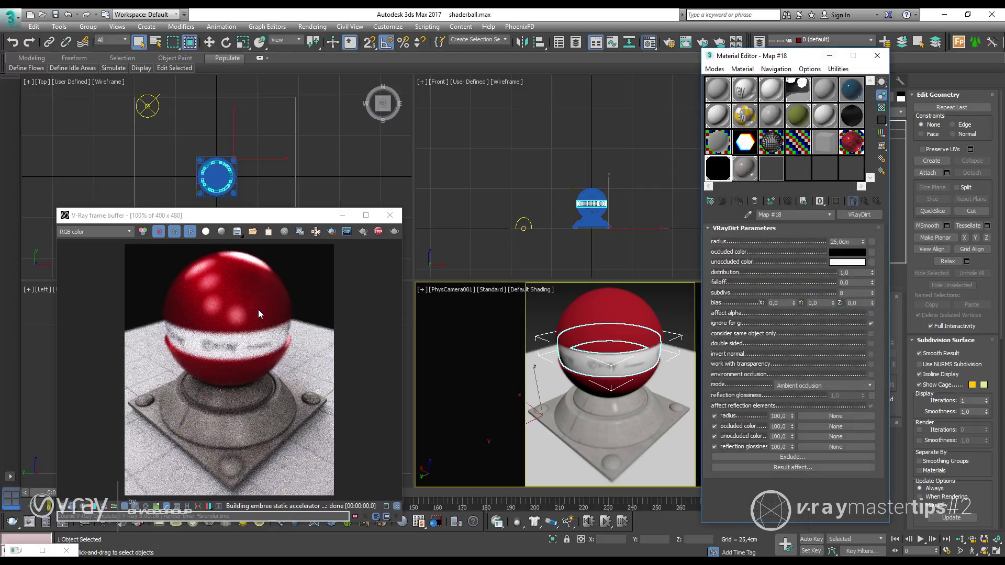
click(252, 299)
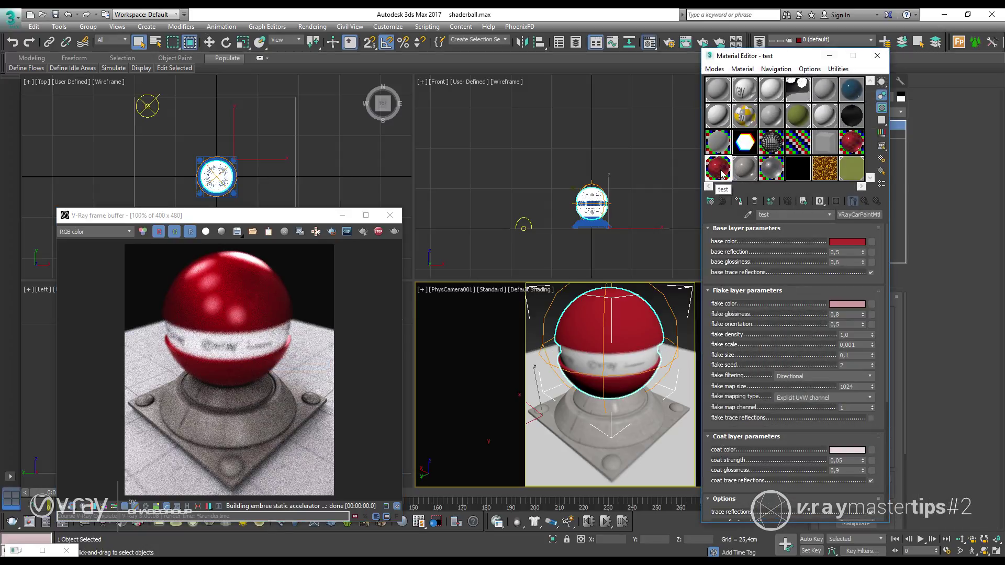
click(258, 341)
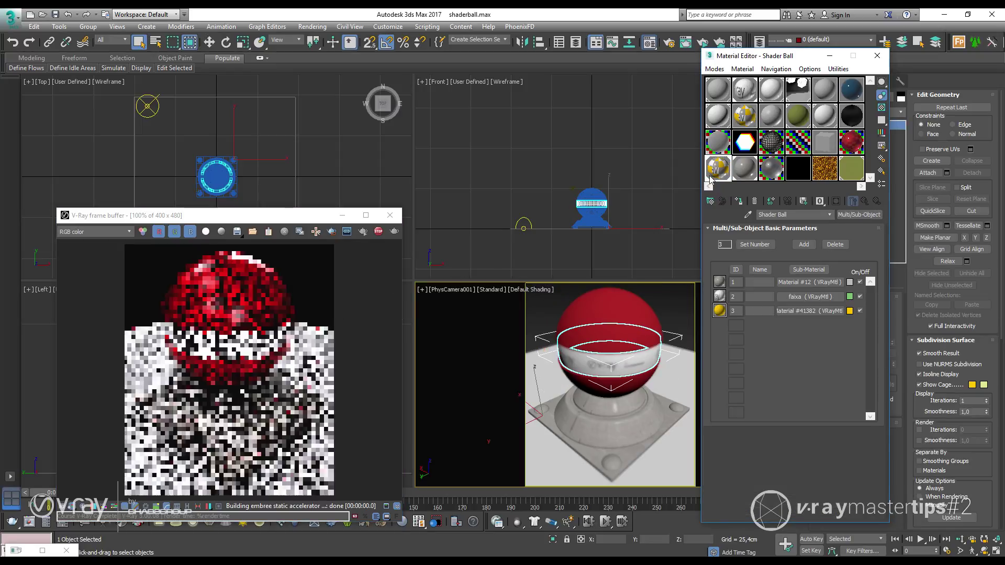
click(310, 363)
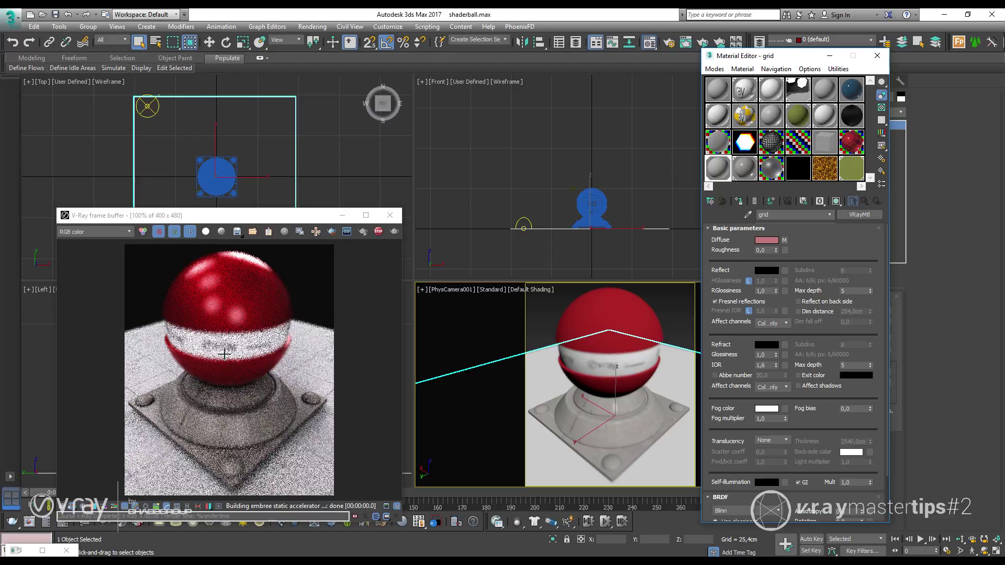
click(602, 203)
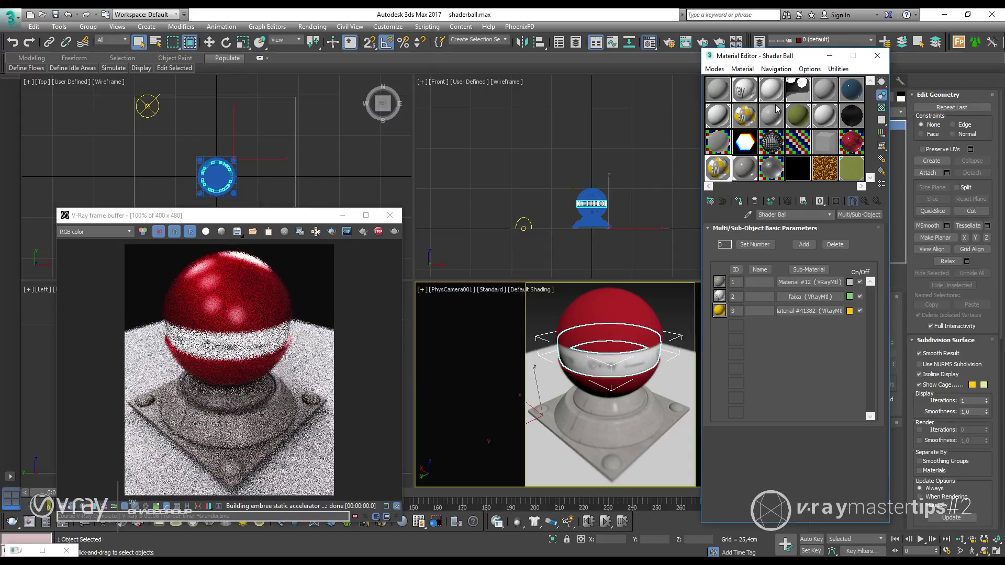
drag(749, 59, 666, 60)
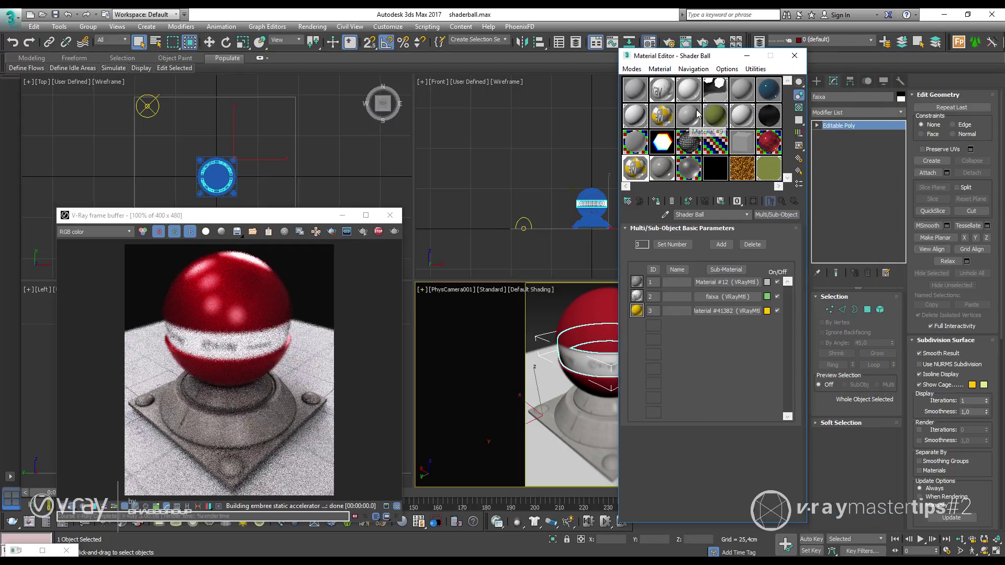
click(794, 56)
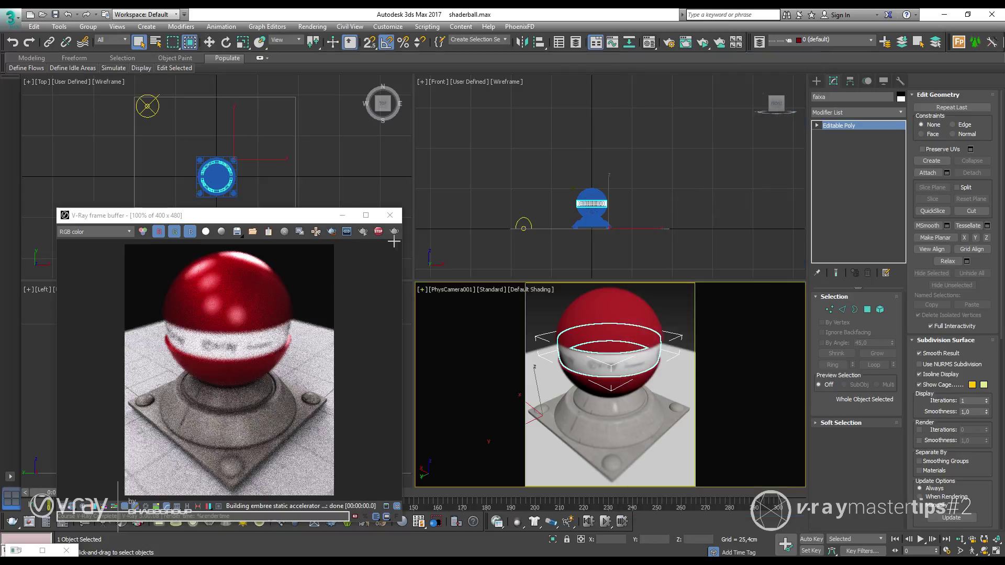
Use Set focus distance in the render to focus the camera on the base's corner stud, and clear the object selection
right_click(248, 334)
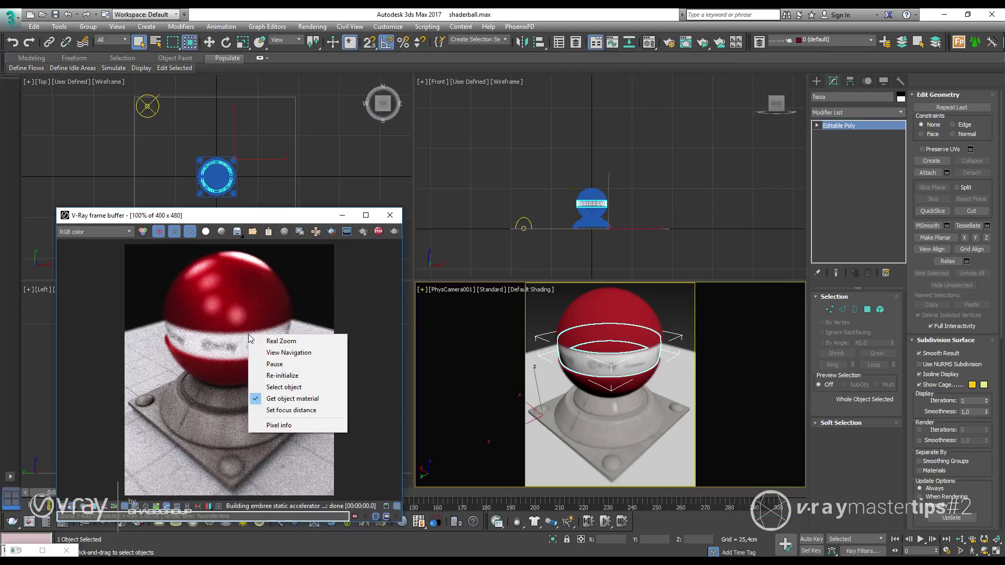
click(287, 411)
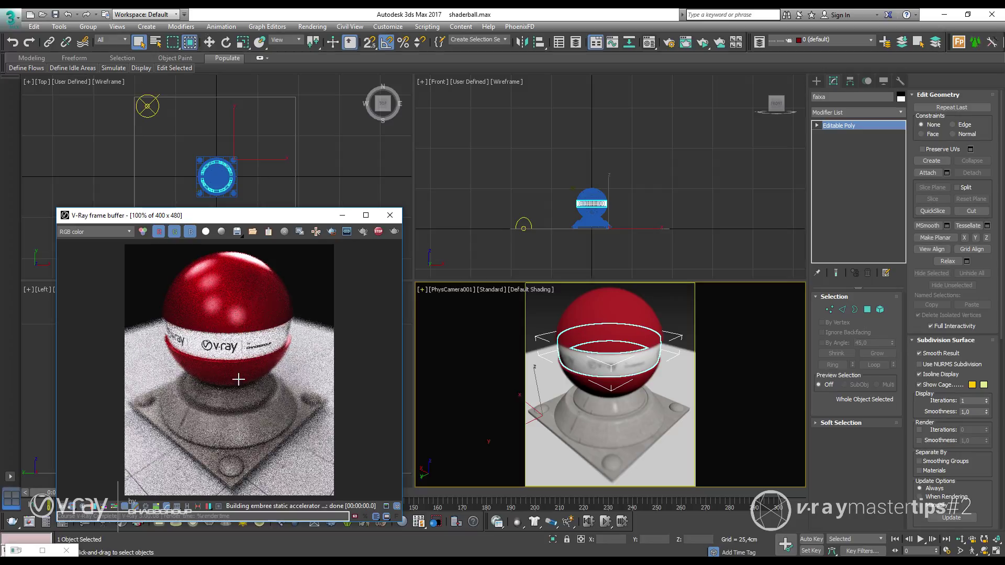
click(312, 401)
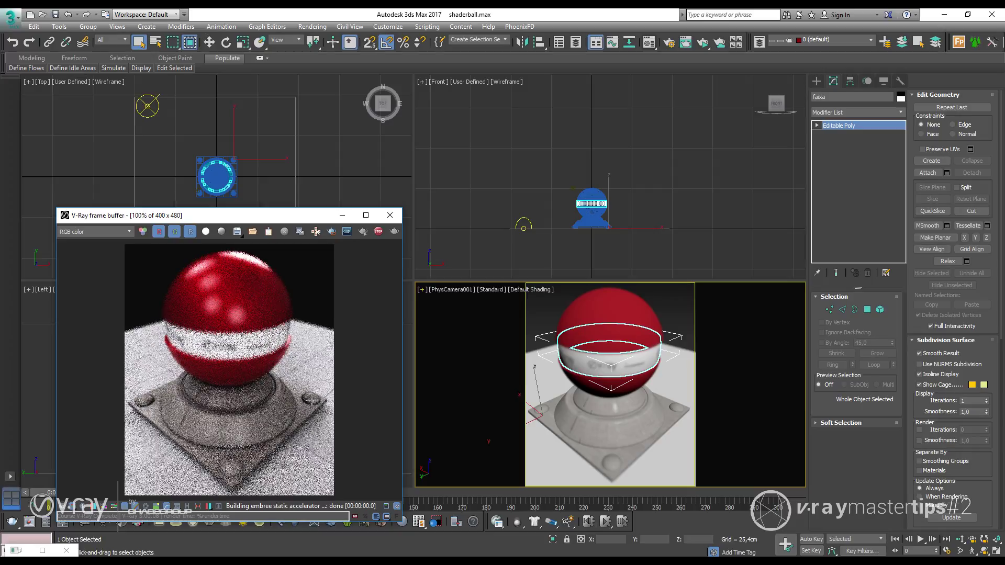
click(542, 311)
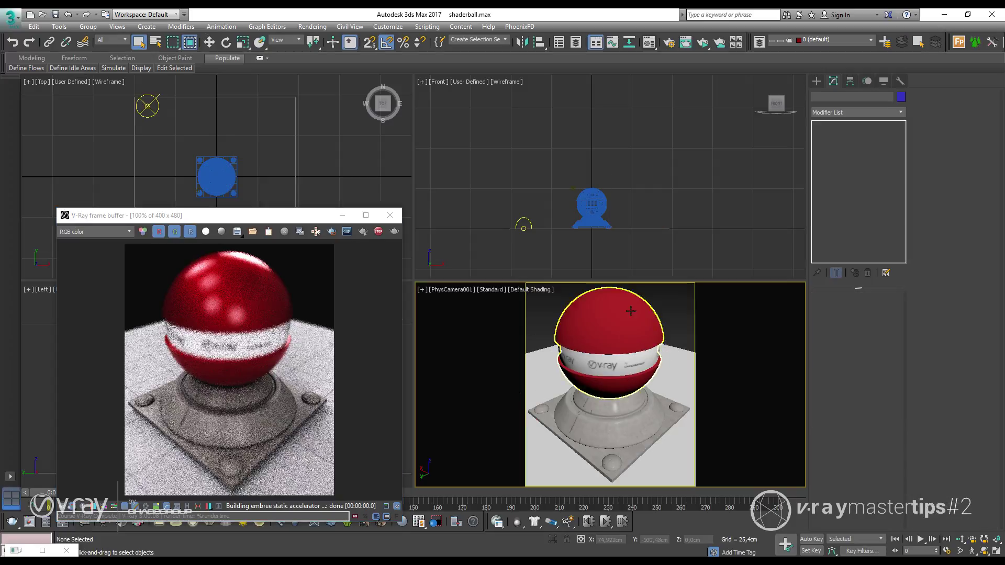
Set the camera focus on the logo band, try focusing on the floor behind the ball, and refocus on the band
click(221, 346)
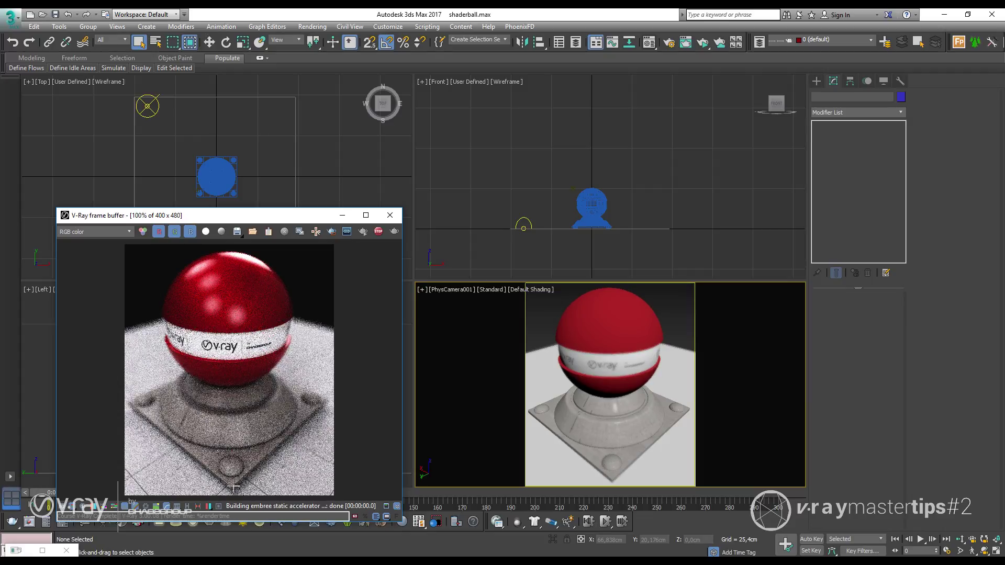
key(shift+q)
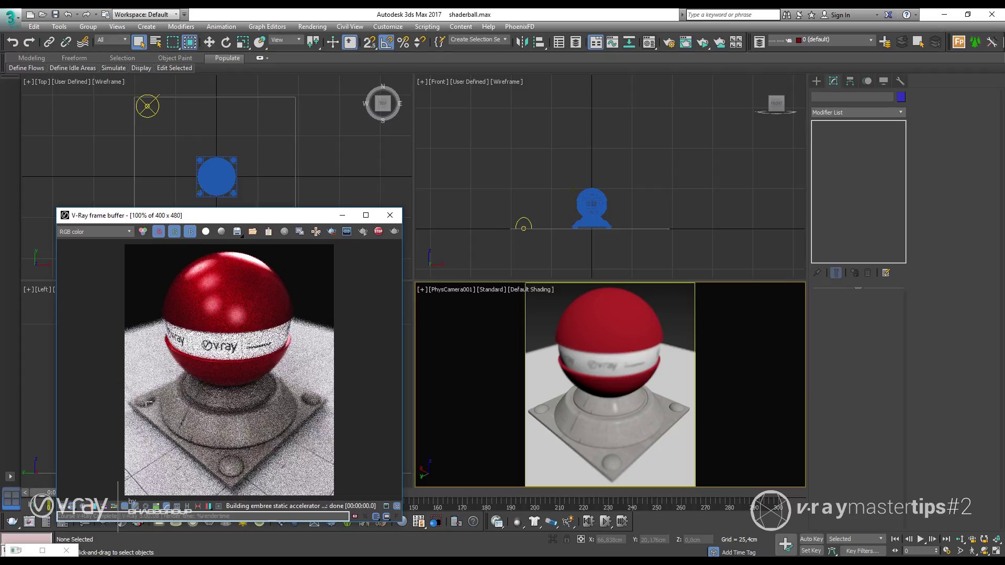
click(145, 331)
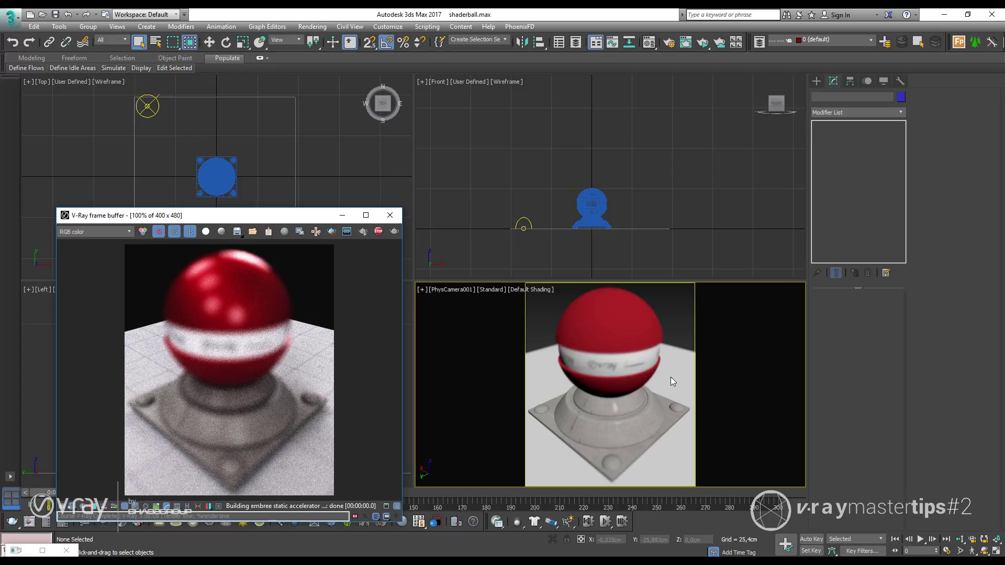
click(221, 347)
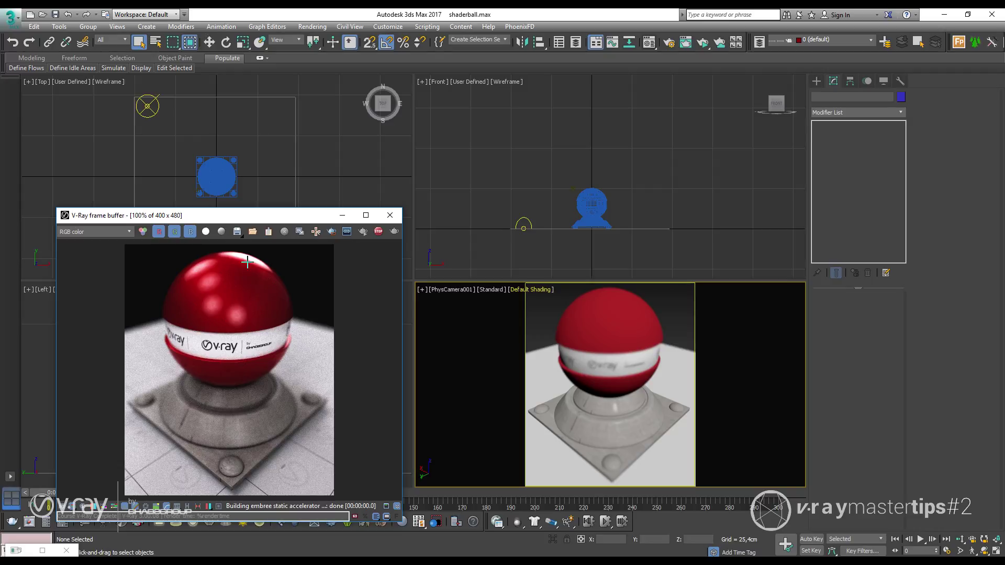
drag(252, 219, 292, 156)
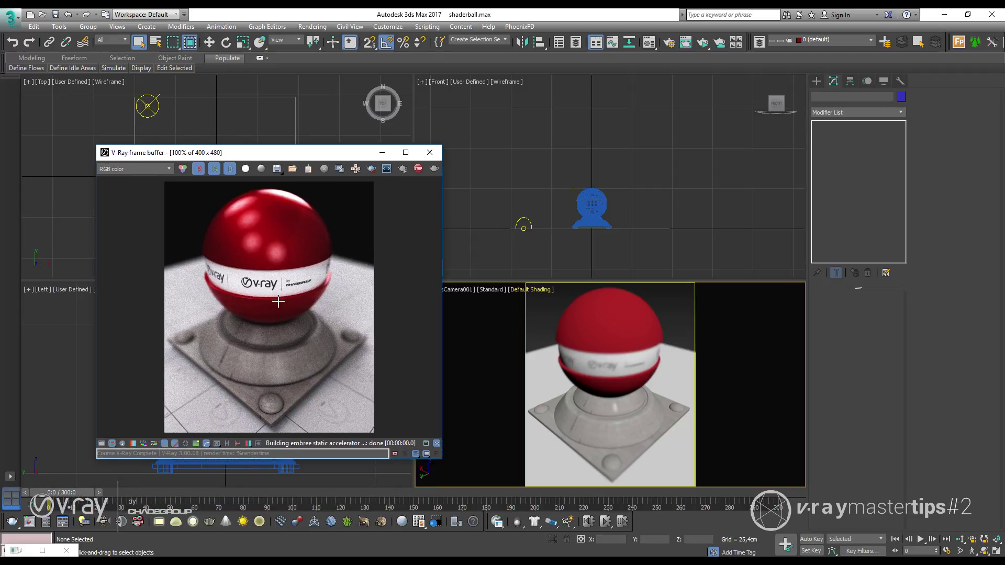